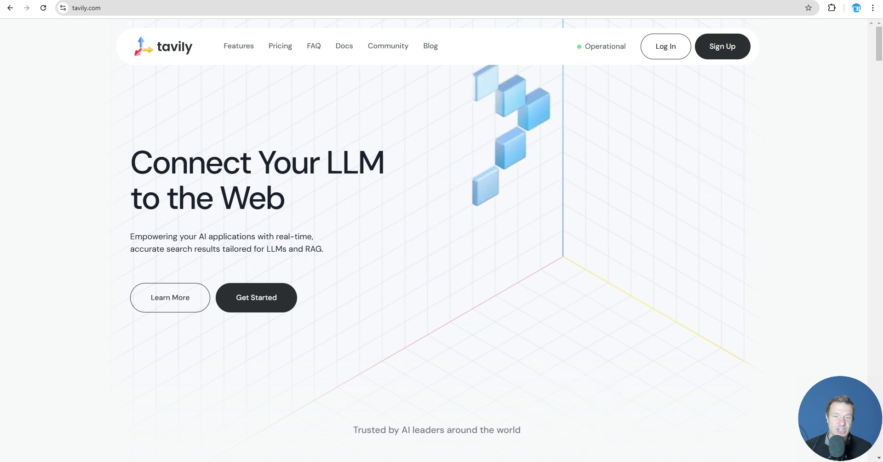
Switch to the Aiomatic settings and locate the Tavily API key field among the internet access API keys
click(290, 0)
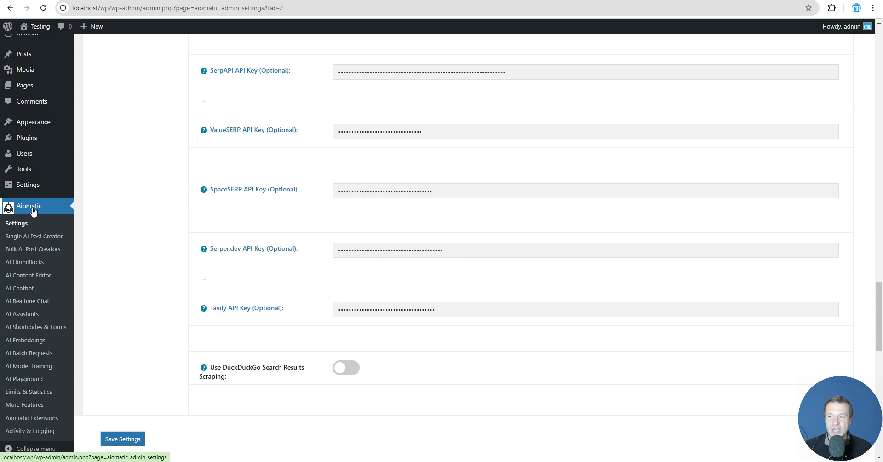
scroll(128, 223, up, 20)
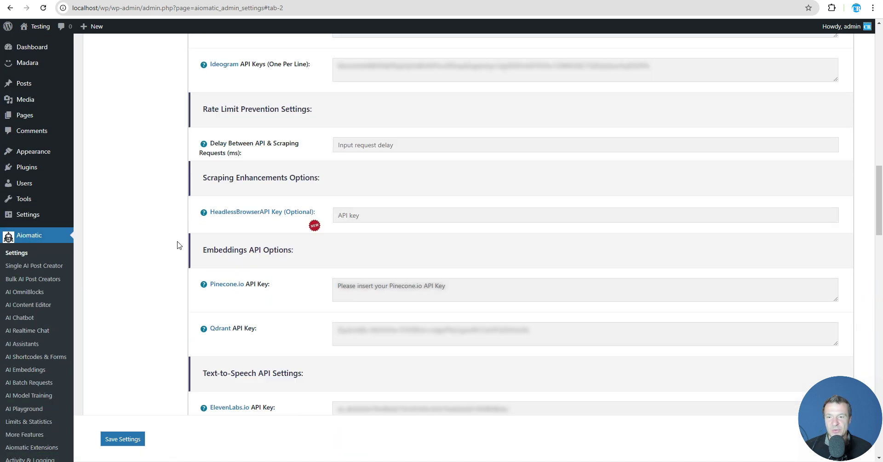
scroll(160, 242, up, 1)
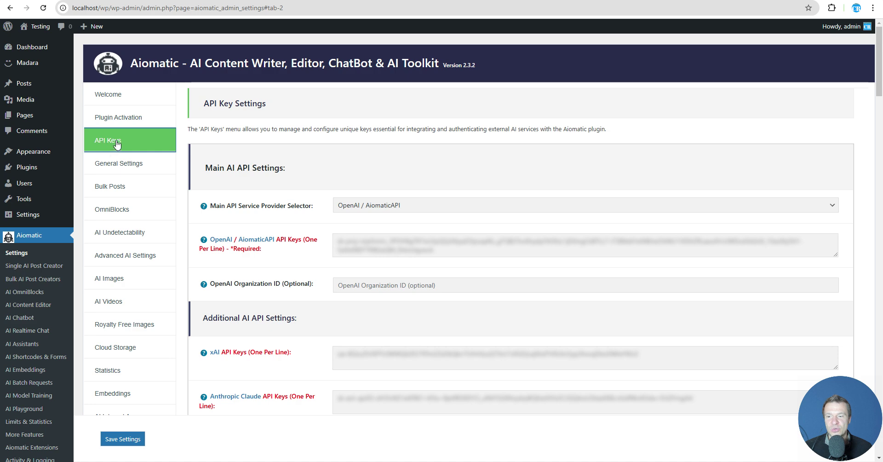
scroll(248, 294, down, 20)
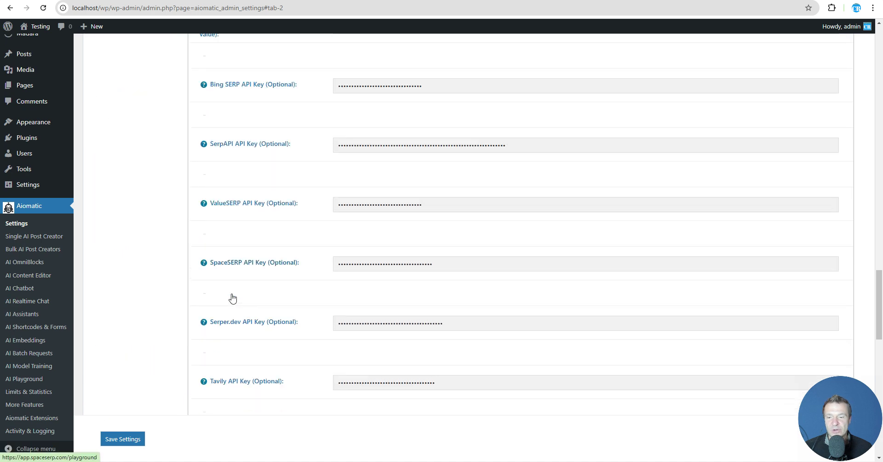
scroll(233, 298, down, 5)
scroll(222, 308, up, 4)
scroll(222, 309, down, 4)
scroll(207, 247, up, 2)
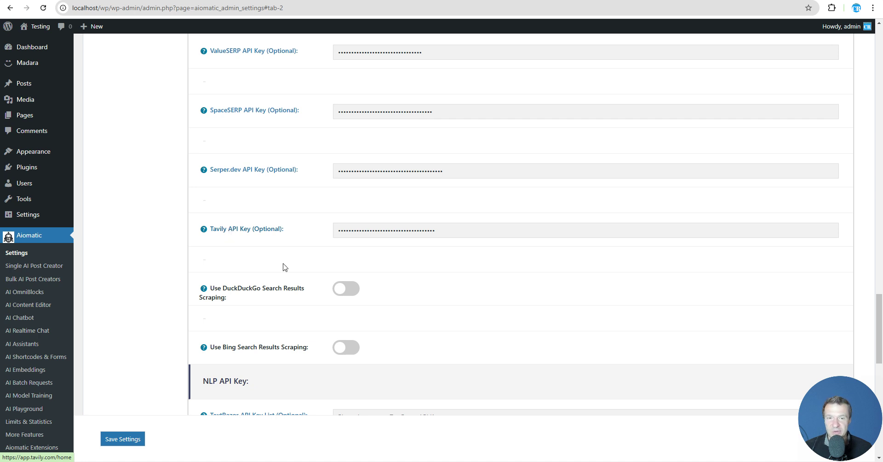
Open the Tavily dashboard from the Tavily API key setting, copy the default API key and return to the Aiomatic settings
click(250, 230)
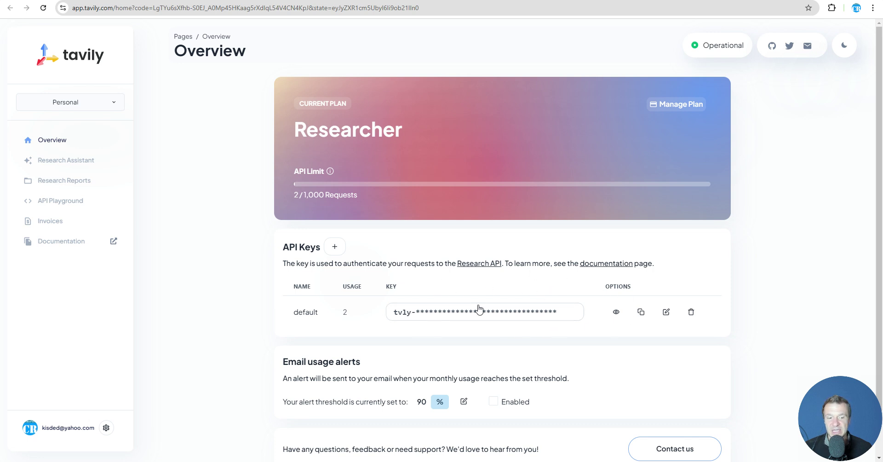
click(641, 313)
key(alt+Tab)
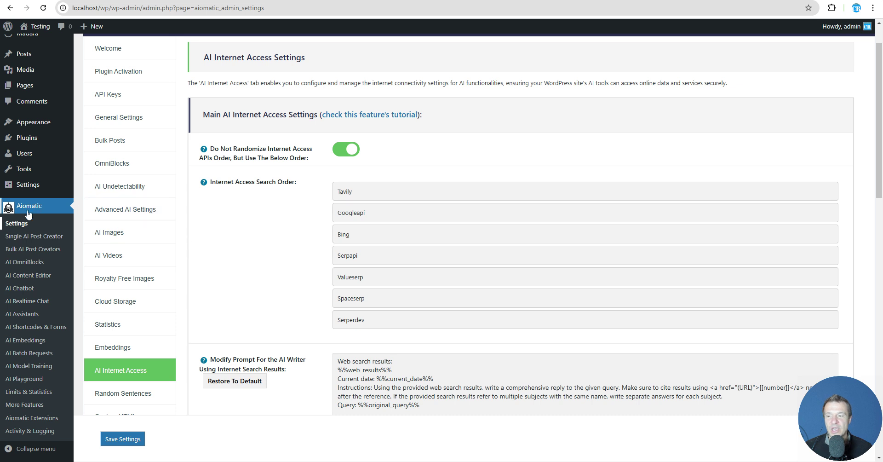
Examine Aiomatic's AI Internet Access settings, including the search order, prompts, results location and keyword extractor model
click(18, 223)
scroll(147, 253, down, 2)
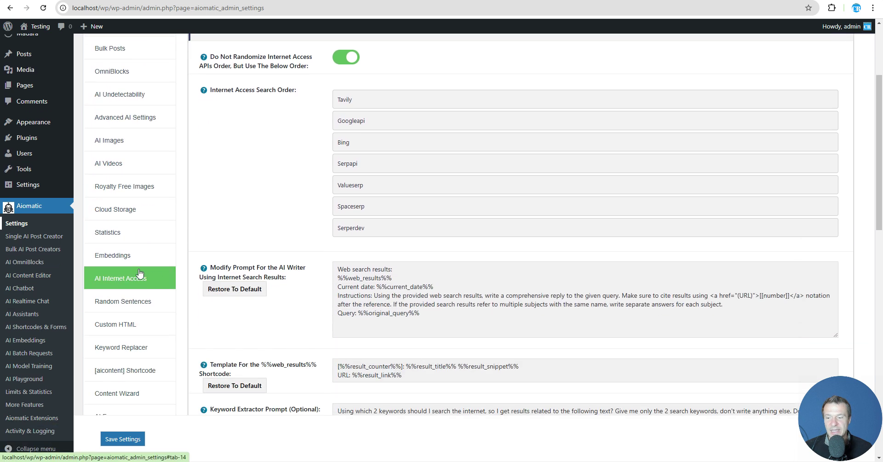
scroll(263, 213, up, 2)
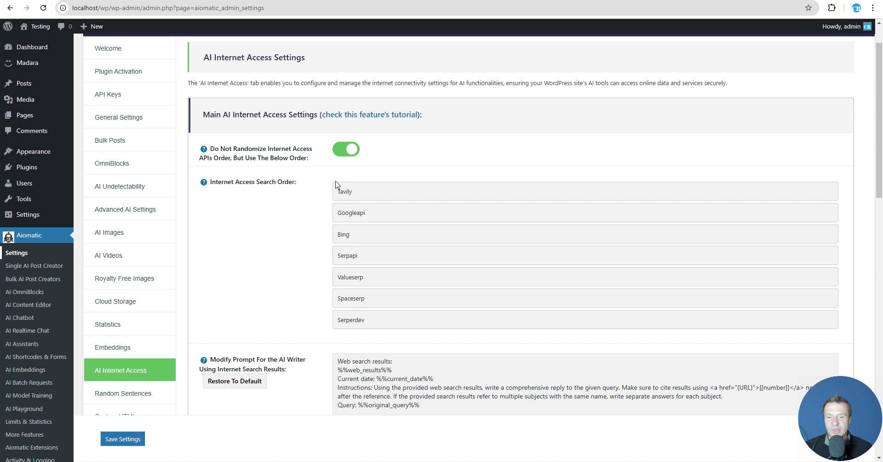
scroll(286, 222, down, 3)
scroll(286, 223, down, 4)
scroll(287, 229, up, 6)
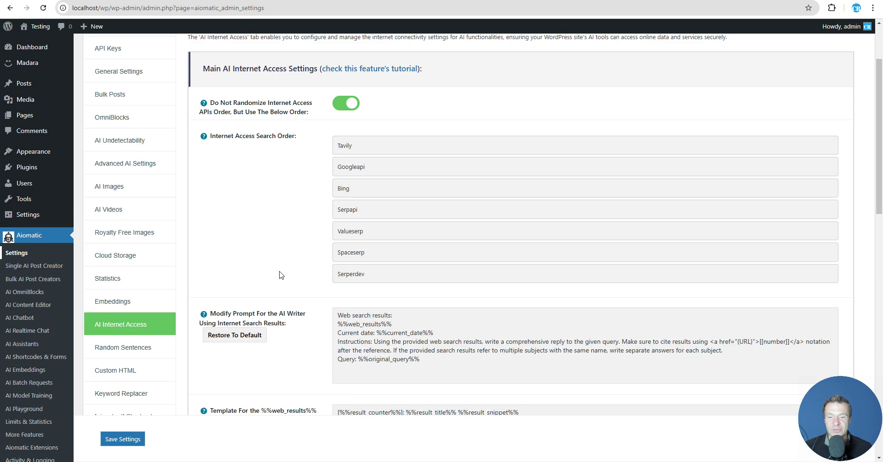
scroll(362, 146, down, 8)
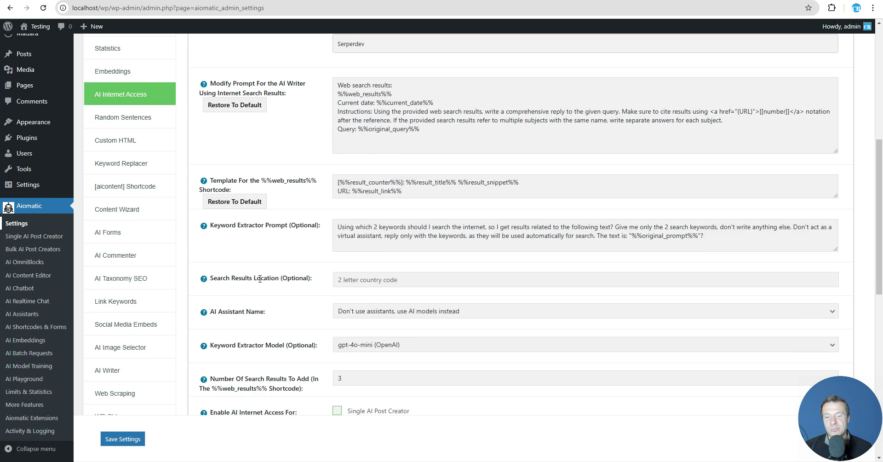
scroll(270, 298, up, 10)
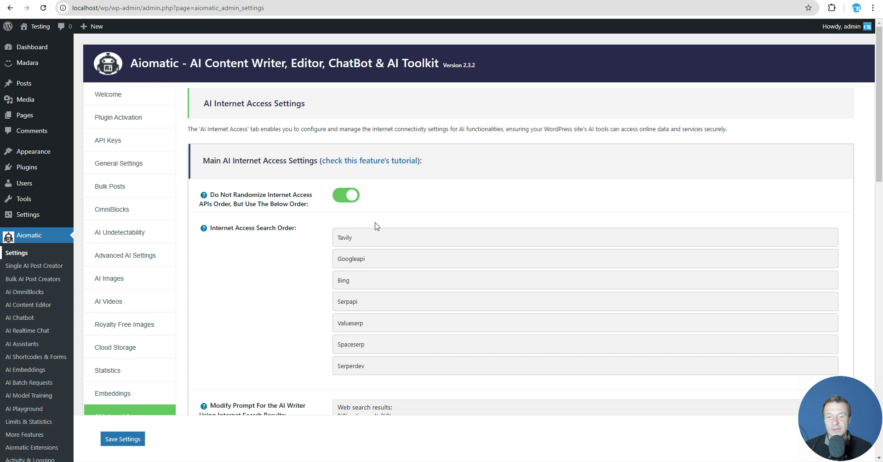
Place Tavily first in the internet access search order, check that Chatbot Shortcodes has internet access, and save the settings
mouse_move(347, 238)
mouse_down()
mouse_move(346, 278)
mouse_move(351, 234)
mouse_up()
scroll(288, 300, down, 12)
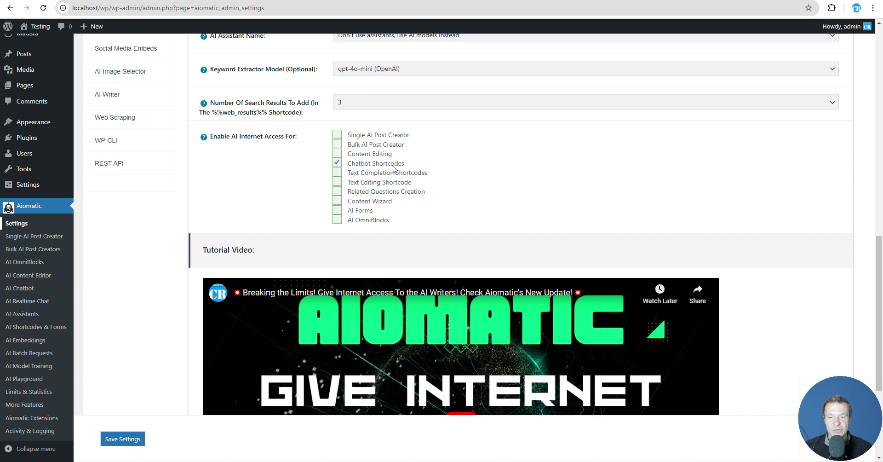
scroll(172, 341, down, 3)
click(124, 438)
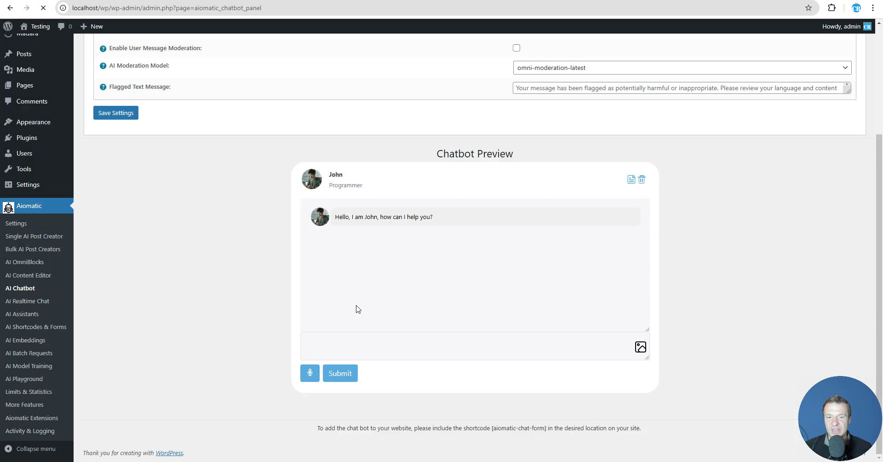
Ask the chatbot in the AI Chatbot preview "What new stuff appeared in the medical sector in December 2024?"
click(337, 340)
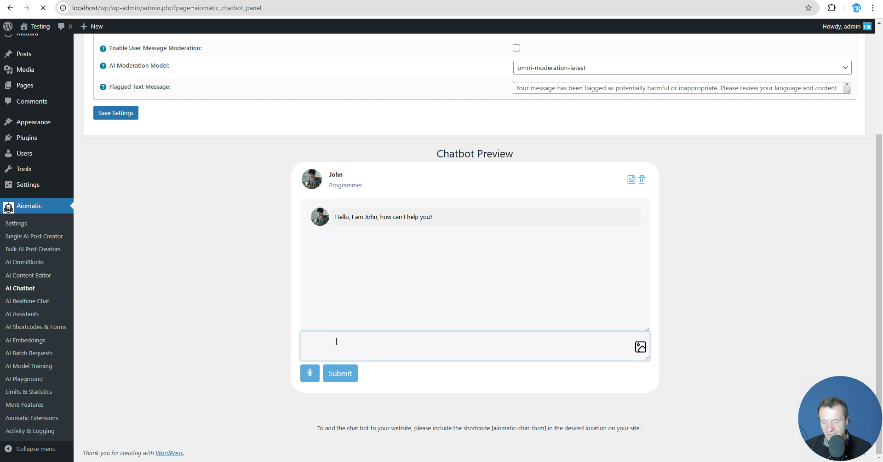
text(What new stuff appeared in the medical sector in December 2024?)
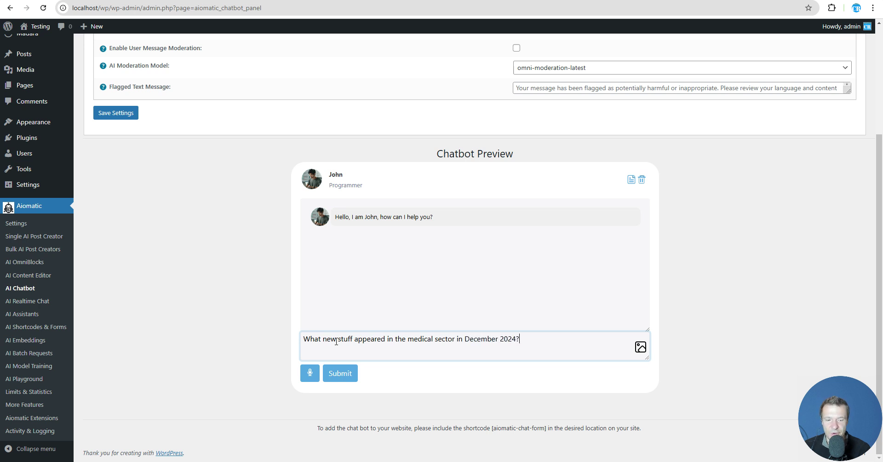
key(Return)
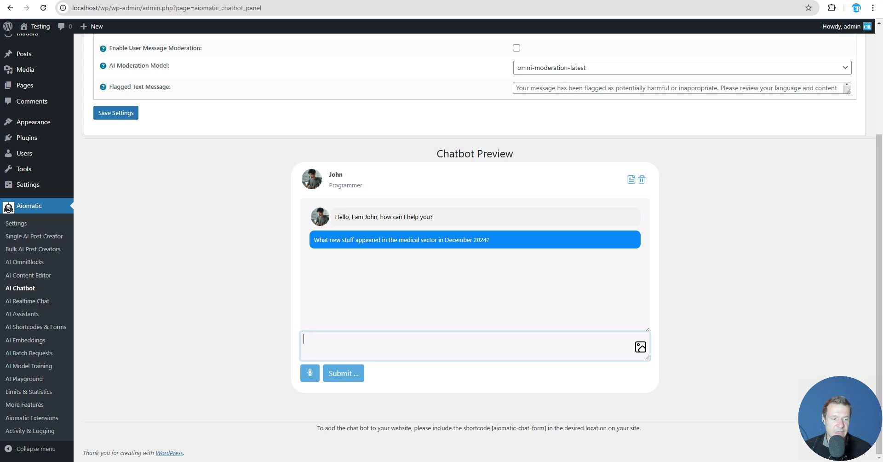
Check the current date in the system calendar and read the chatbot's reply on medical news
click(851, 461)
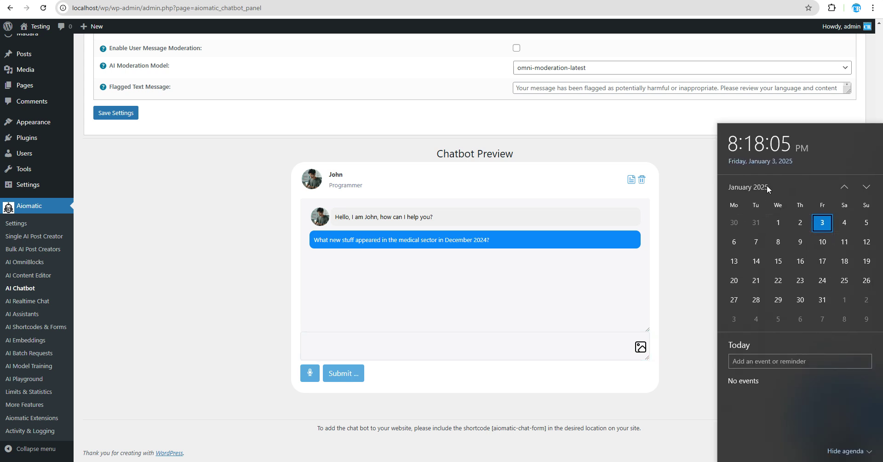
click(296, 273)
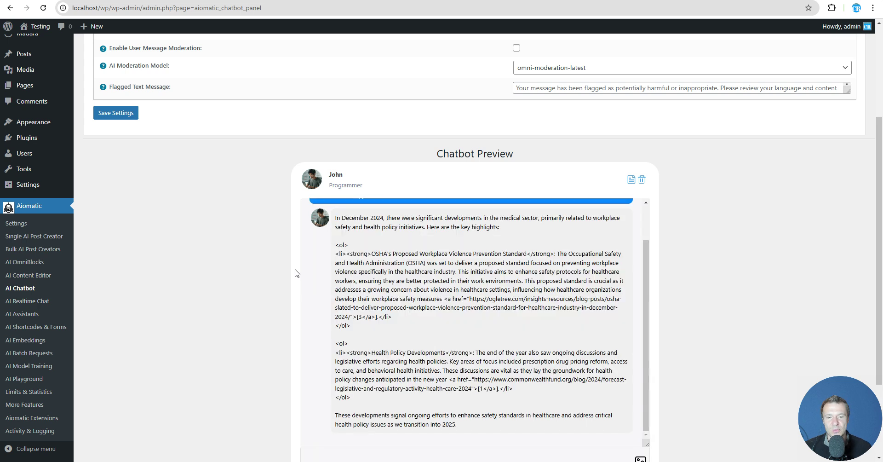
scroll(341, 276, down, 1)
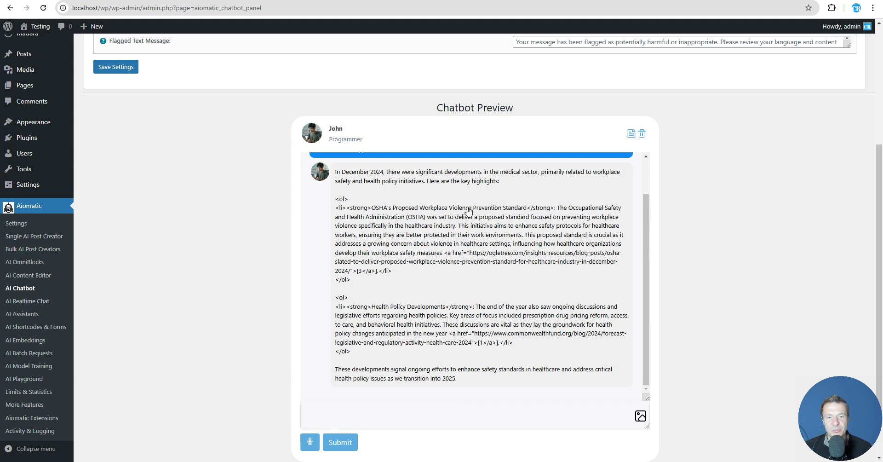
scroll(492, 258, down, 1)
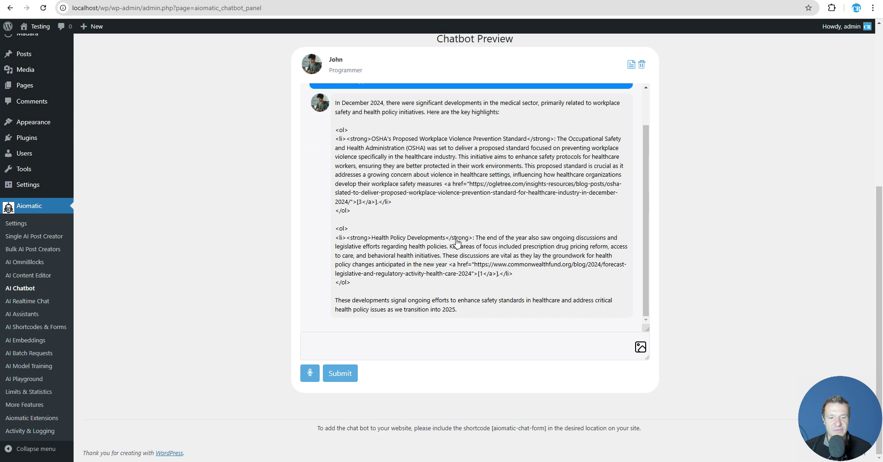
scroll(285, 247, up, 4)
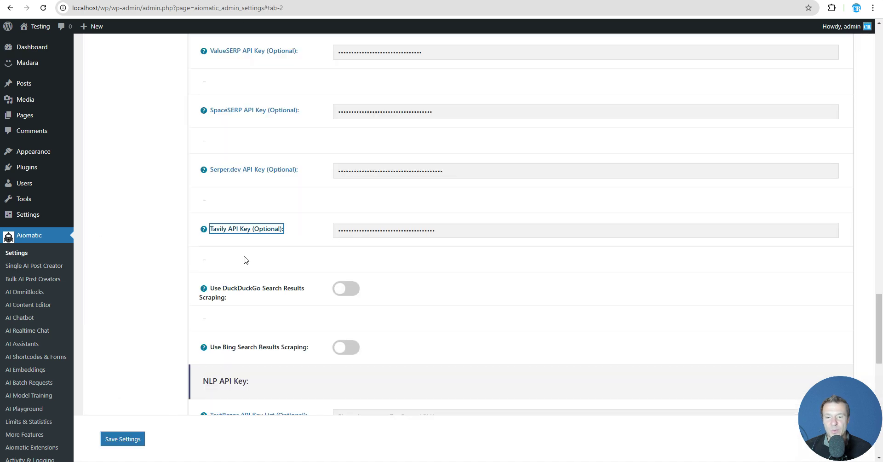
Review the API Keys settings, from the search provider keys to the remaining AI service keys
scroll(243, 258, up, 5)
scroll(239, 258, down, 2)
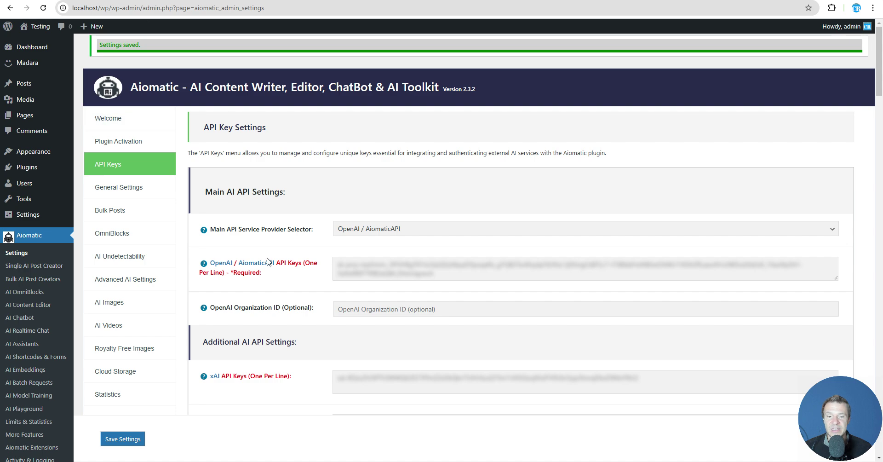
scroll(268, 261, down, 20)
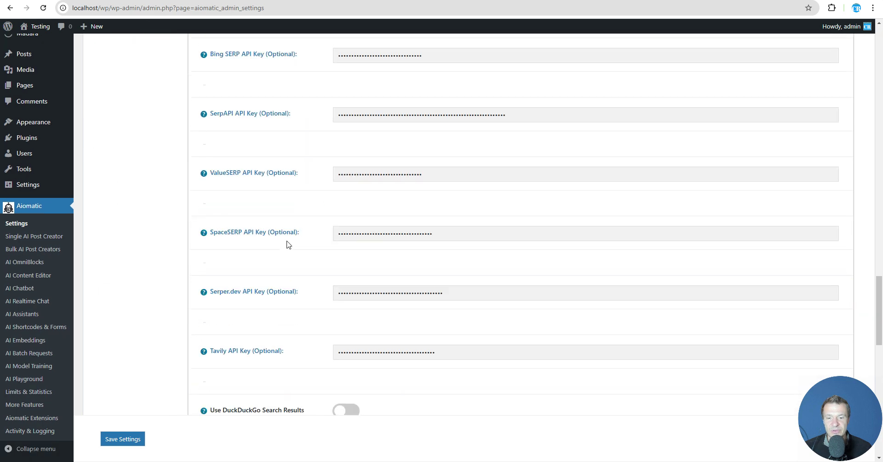
scroll(288, 244, down, 10)
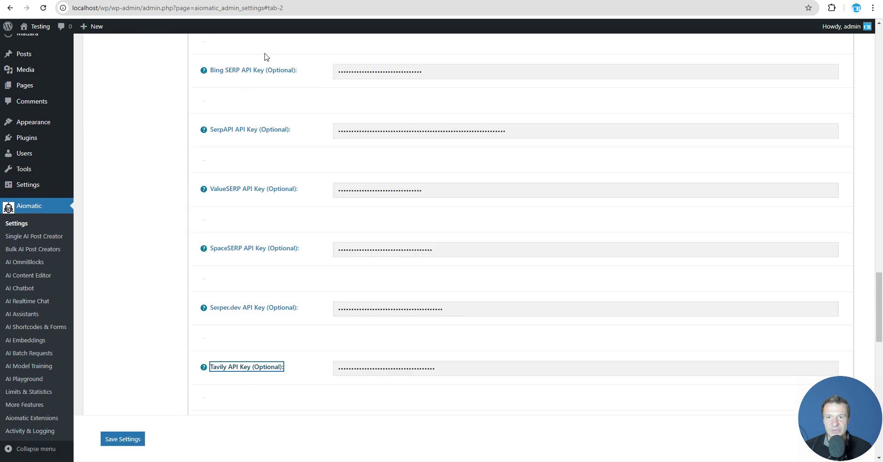
scroll(247, 152, up, 3)
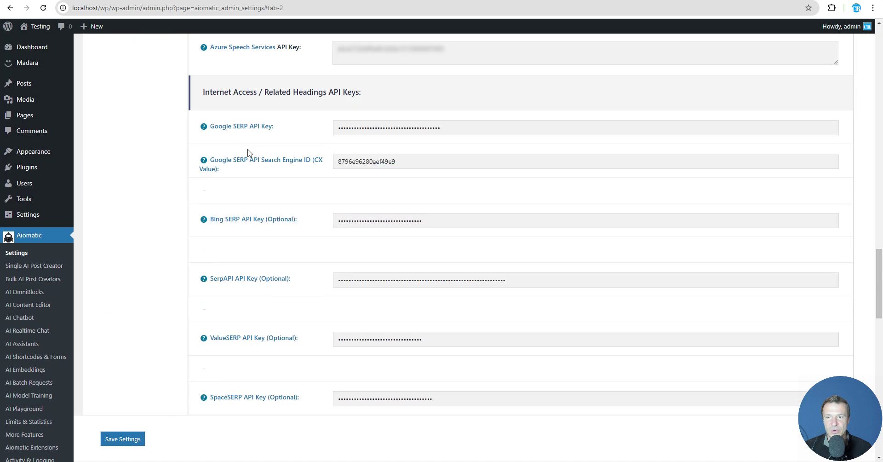
scroll(248, 152, up, 2)
scroll(239, 165, down, 6)
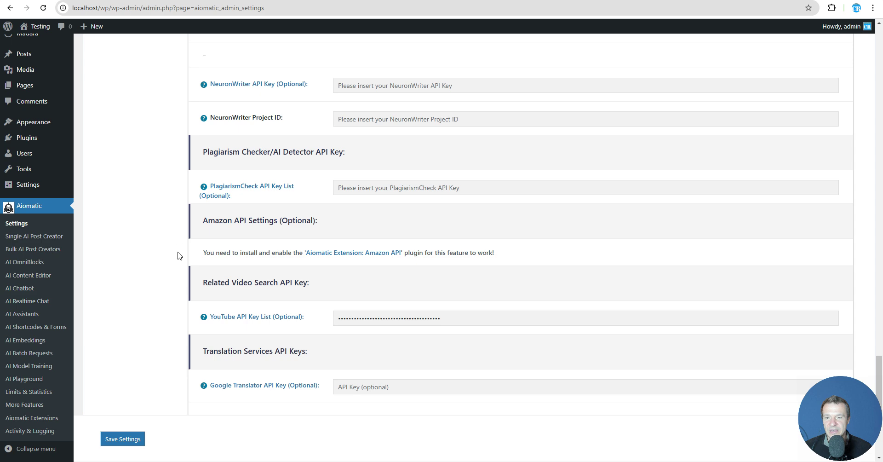
scroll(328, 246, up, 20)
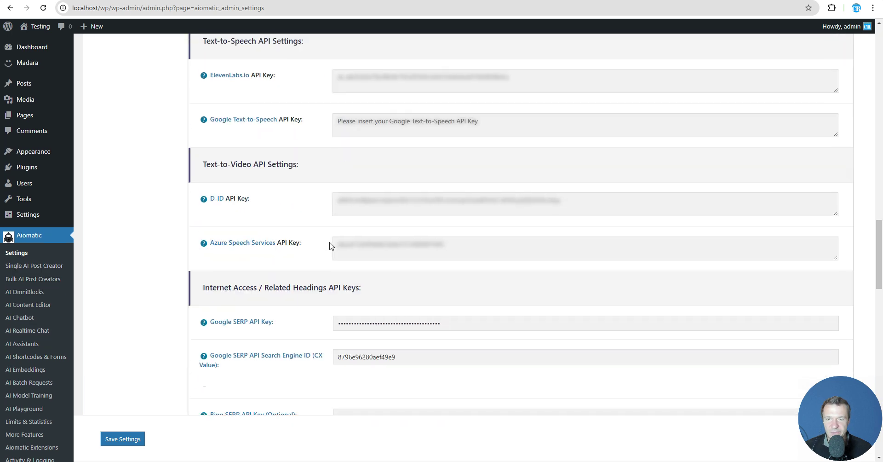
scroll(328, 246, up, 12)
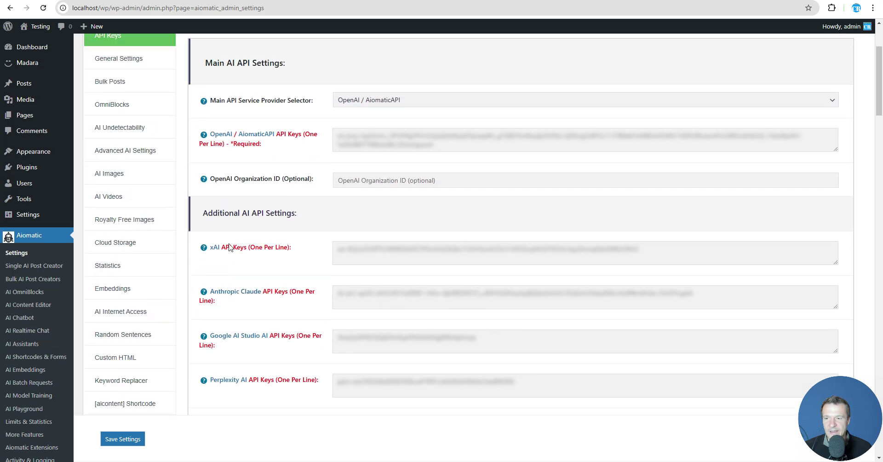
Disable AI internet access for Chatbot Shortcodes in the AI Internet Access settings and save the settings
scroll(213, 241, down, 2)
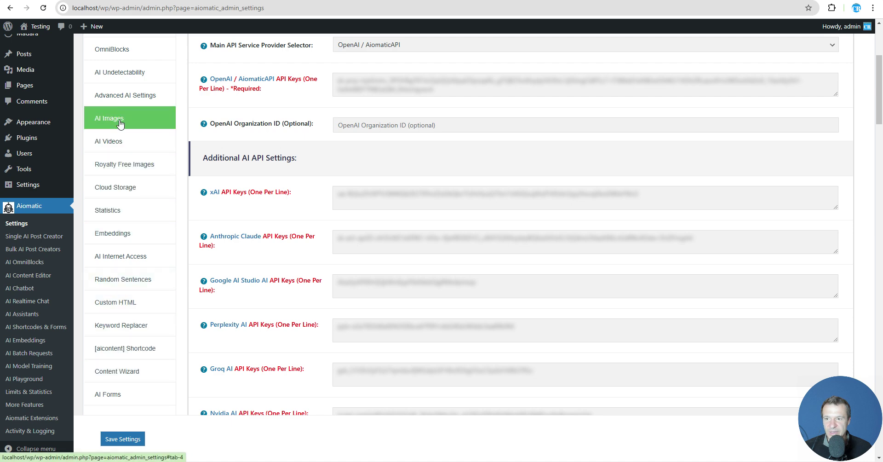
scroll(121, 139, up, 2)
scroll(122, 179, down, 4)
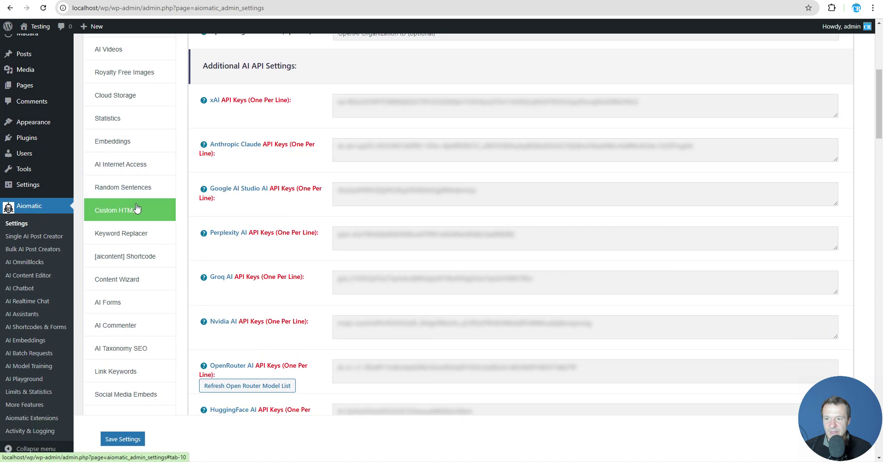
click(125, 164)
scroll(309, 228, down, 8)
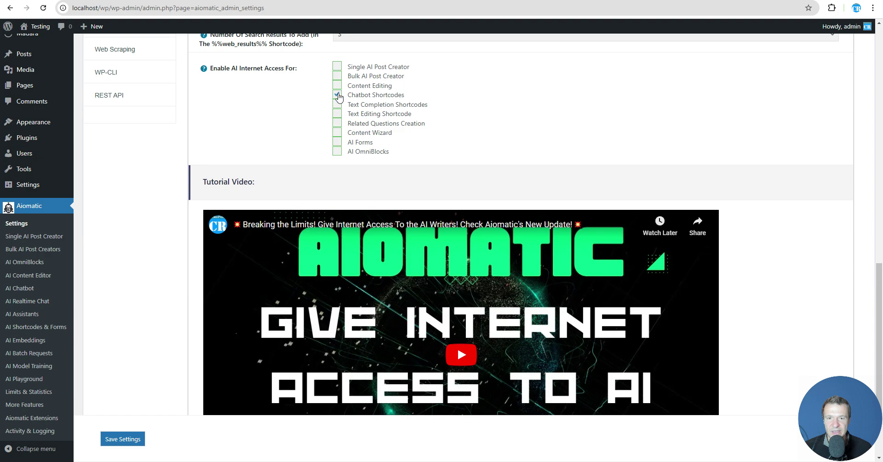
click(130, 440)
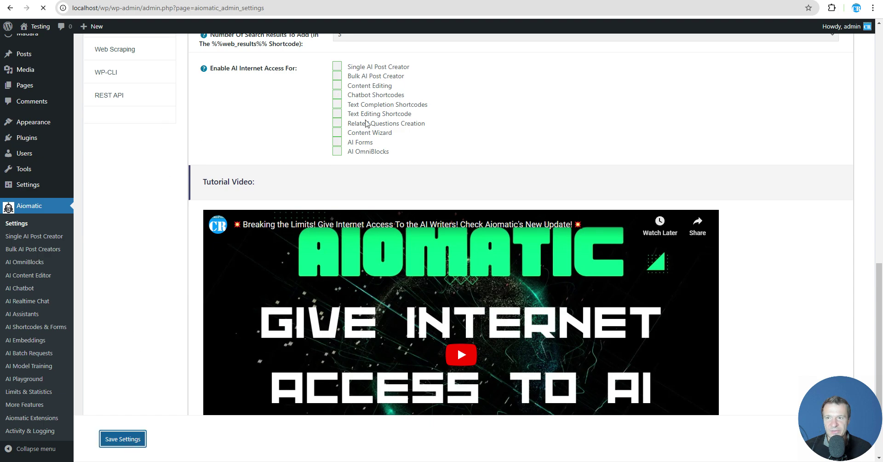
scroll(352, 239, down, 12)
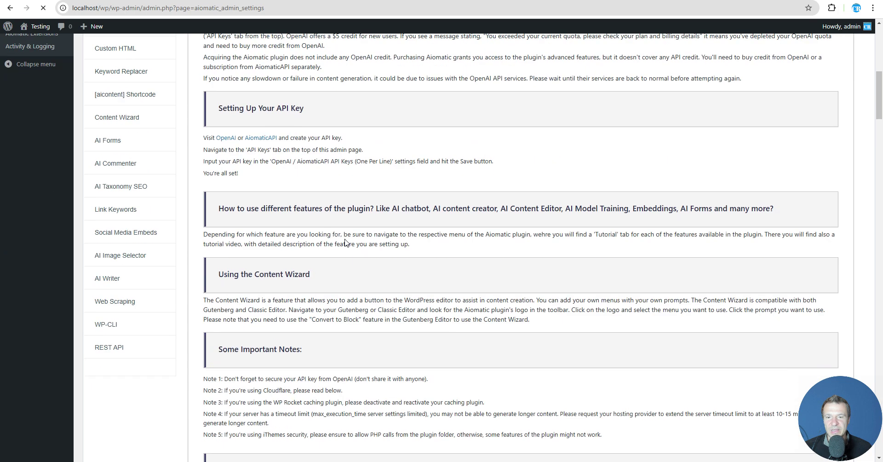
scroll(352, 239, down, 10)
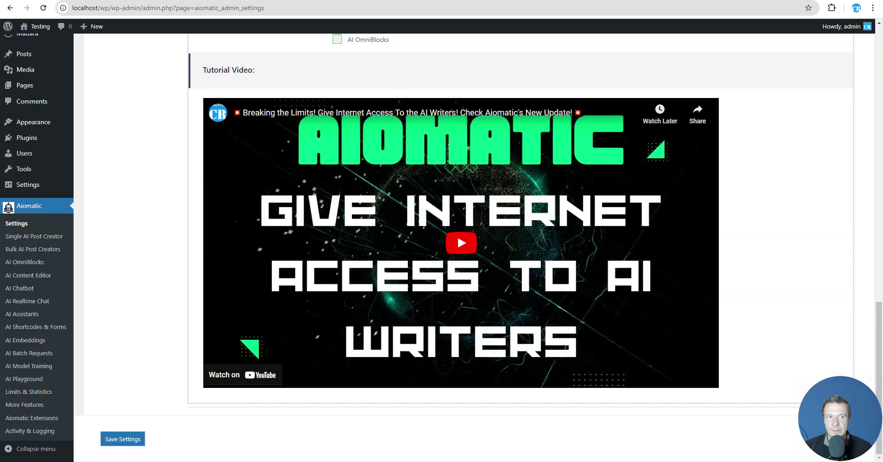
Reload the AI Chatbot page and ask the preview chatbot "What happened in the medical sector in December 2024?"
scroll(360, 210, up, 7)
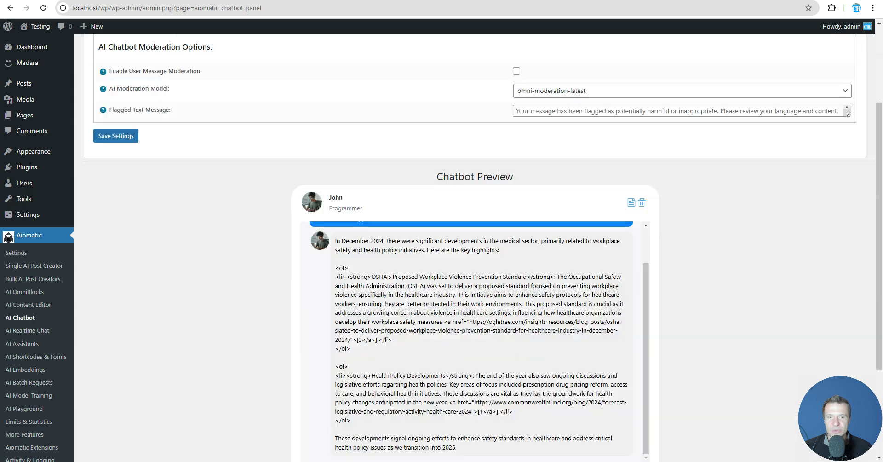
click(44, 8)
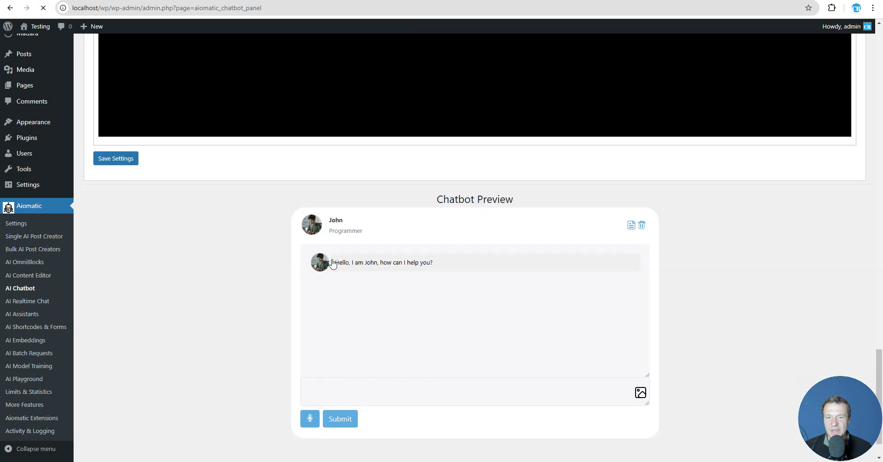
scroll(332, 263, down, 1)
click(330, 342)
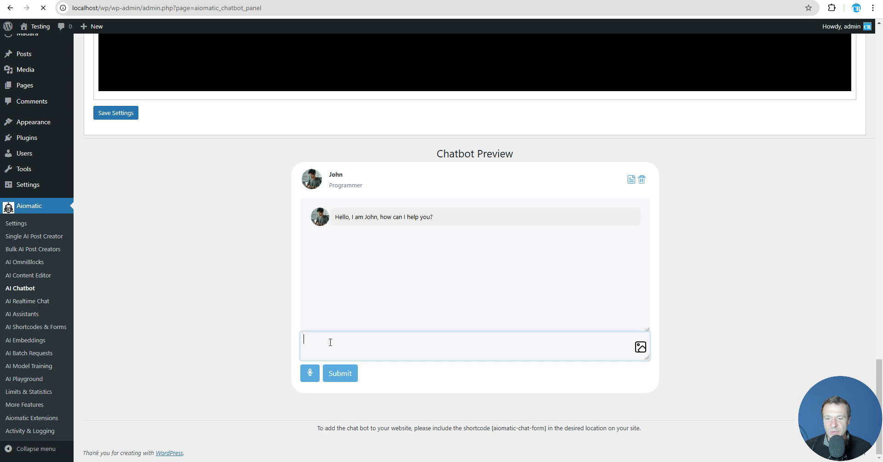
text(What happened in th)
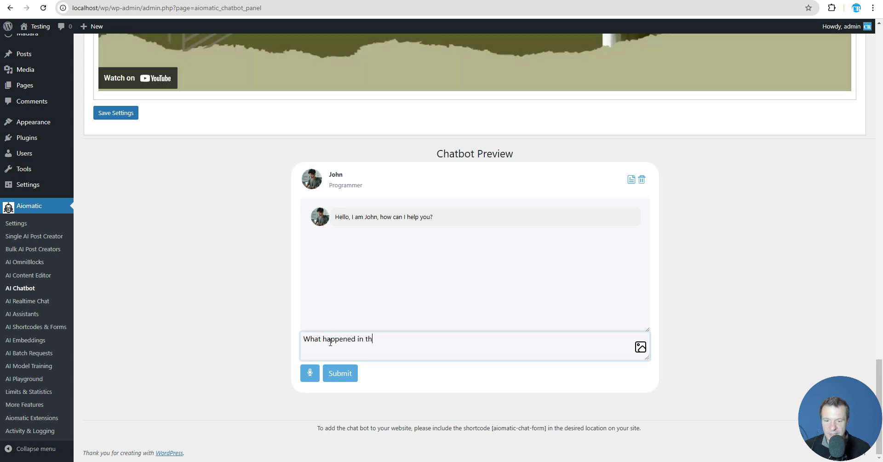
text(e eme)
text(medical sector in)
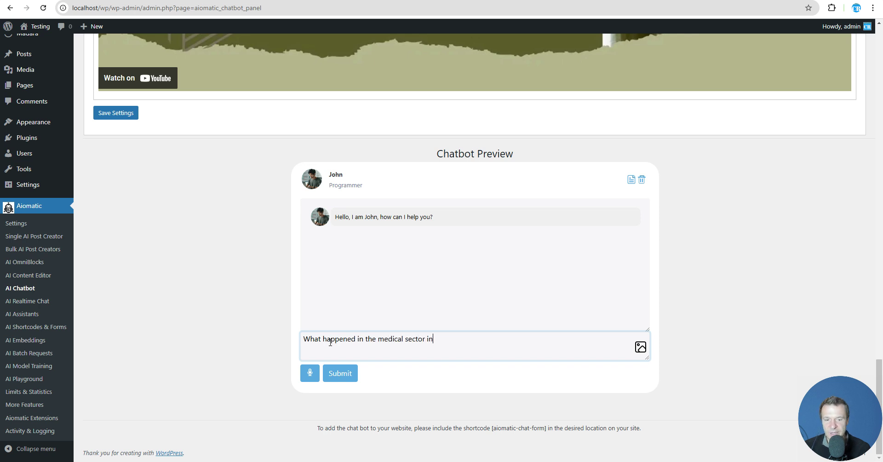
text( December )
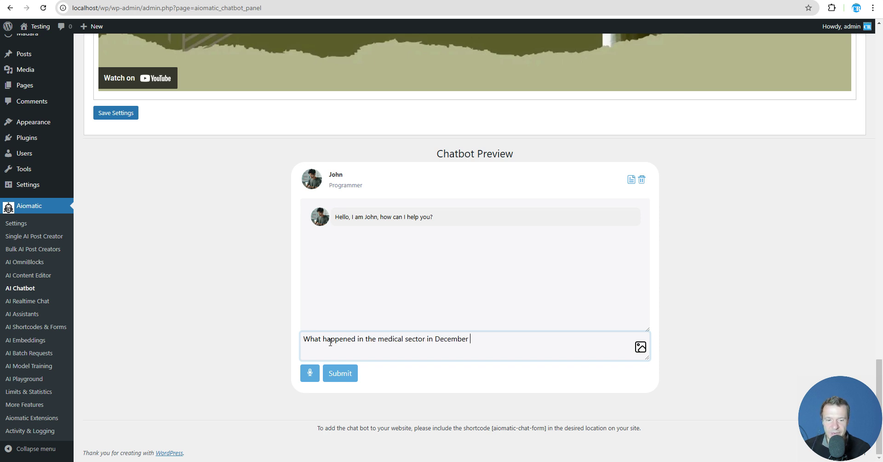
text(2024?)
key(Return)
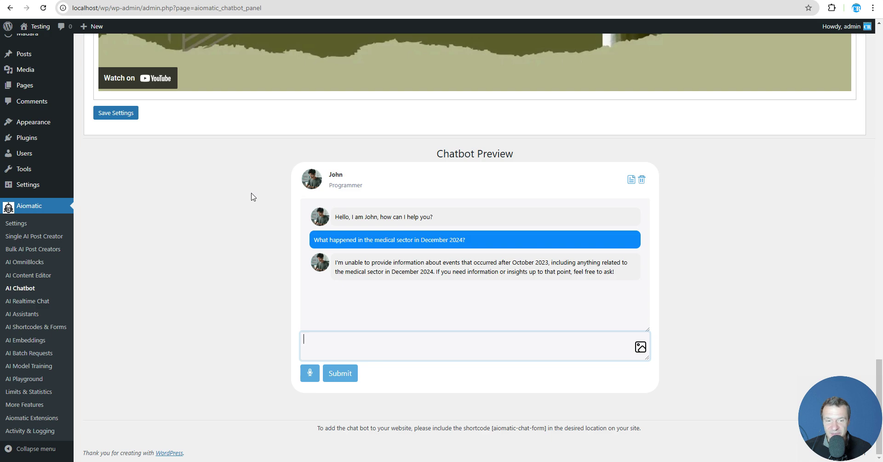
Enable AI internet access for Chatbot Shortcodes in the AI Internet Access settings and review the internet access search order
scroll(251, 196, up, 15)
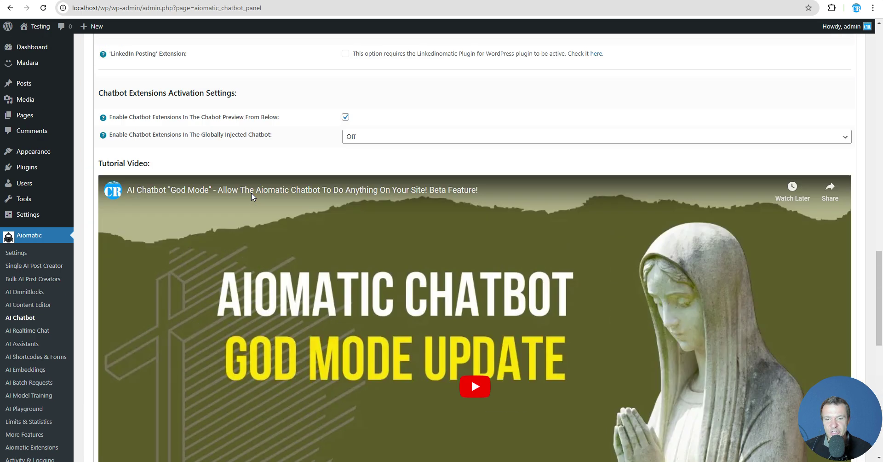
scroll(251, 197, up, 6)
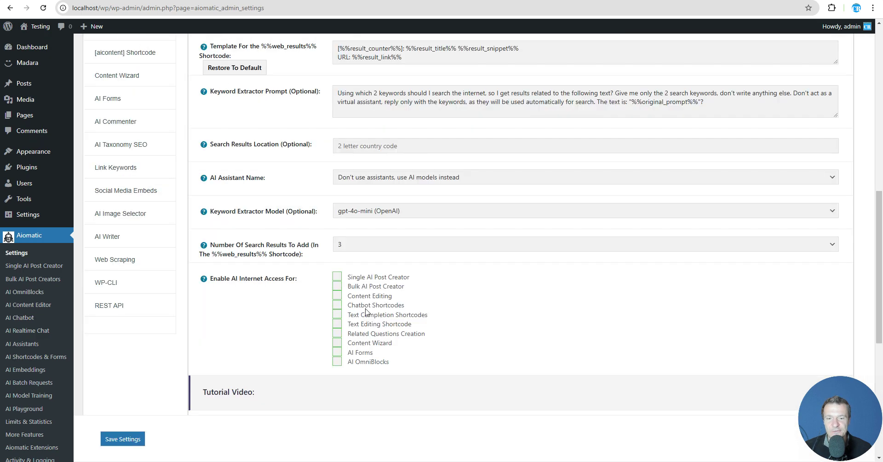
scroll(367, 312, down, 2)
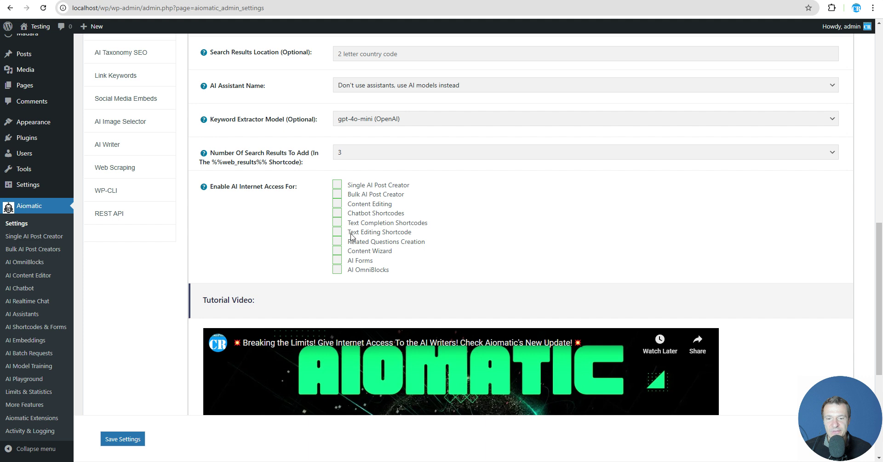
click(337, 214)
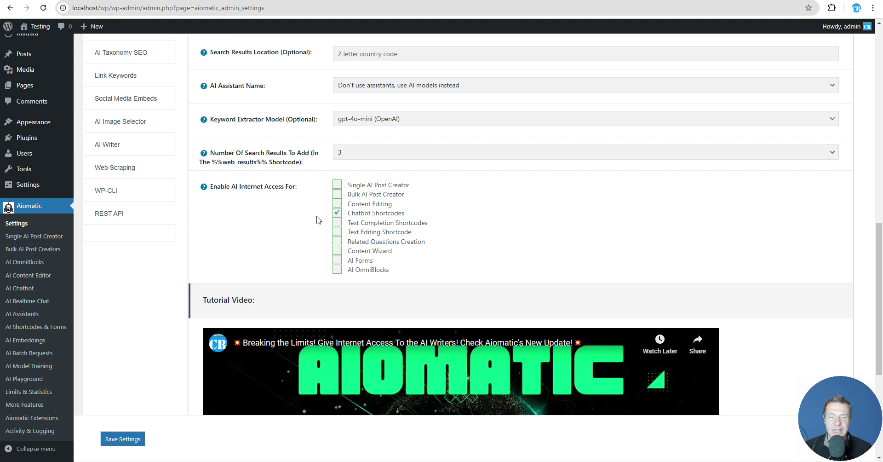
scroll(316, 219, up, 15)
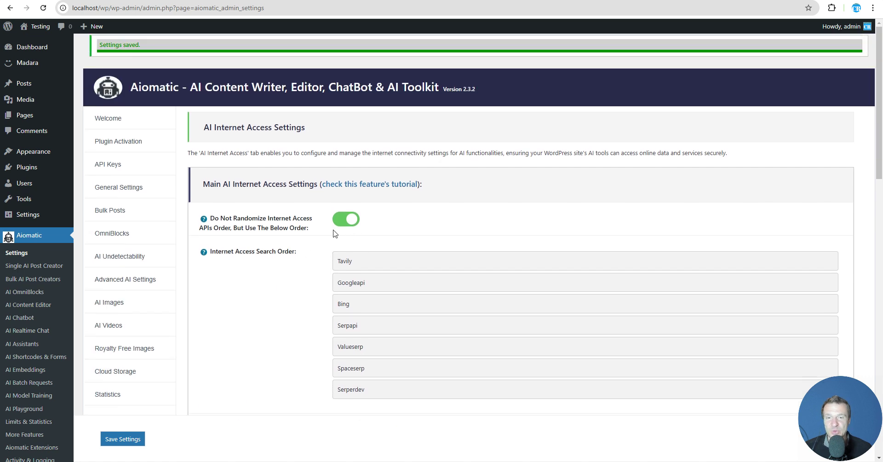
scroll(334, 233, down, 4)
scroll(350, 197, up, 3)
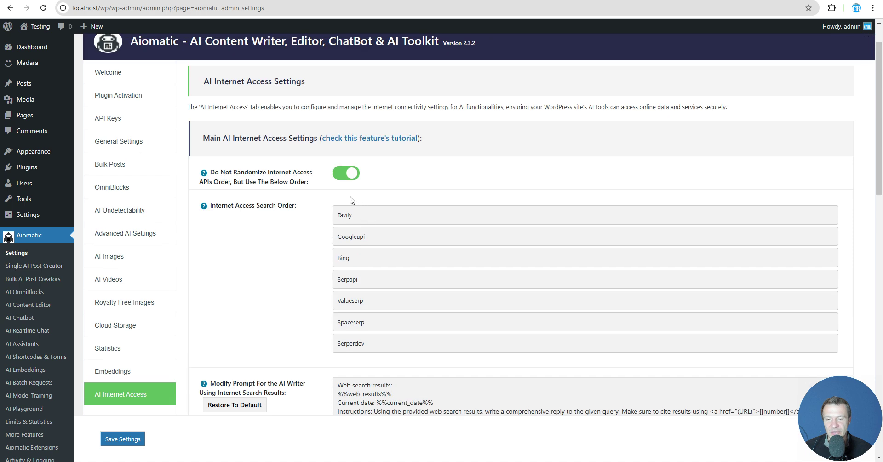